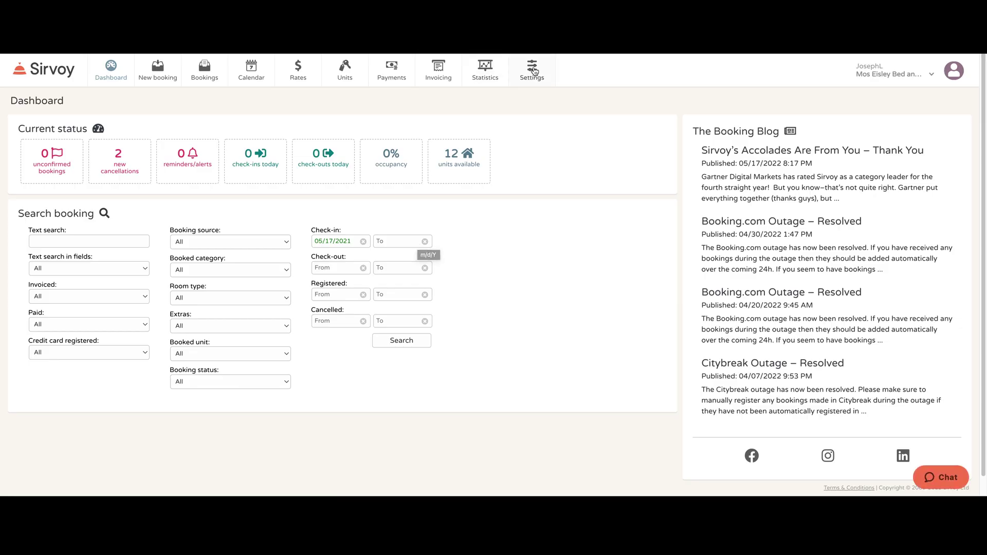
# - Open the Import bookings page from Settings > Your account
pyautogui.click(534, 70)
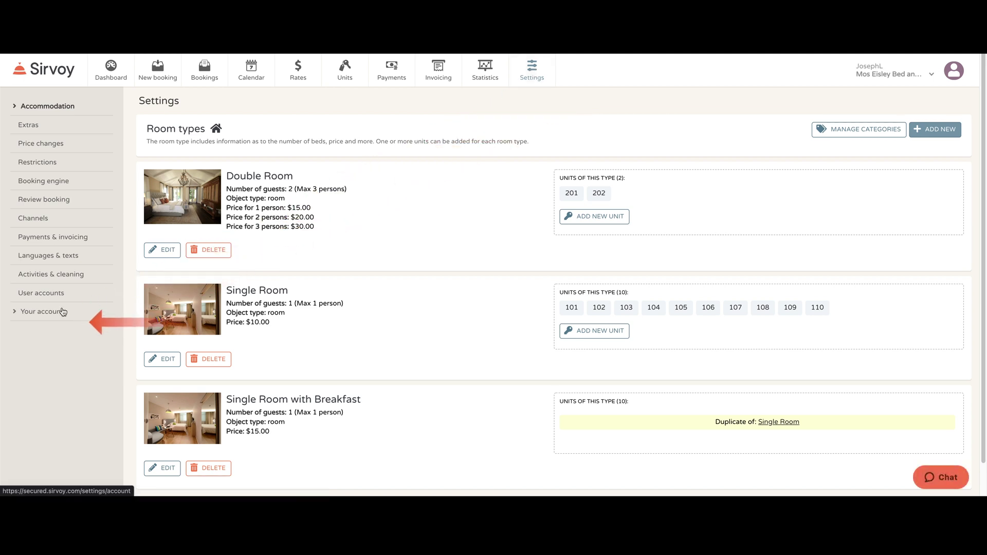
pyautogui.click(41, 311)
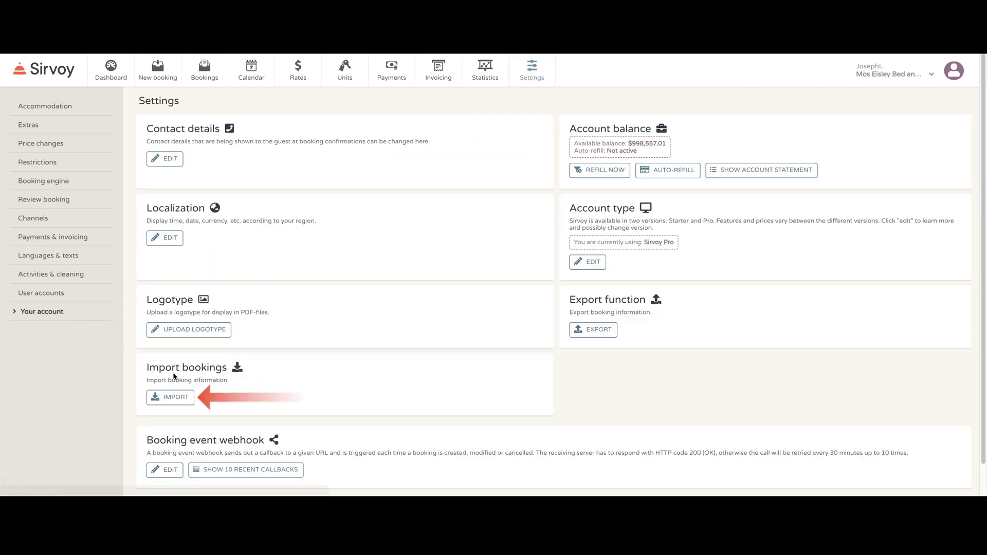
pyautogui.click(193, 406)
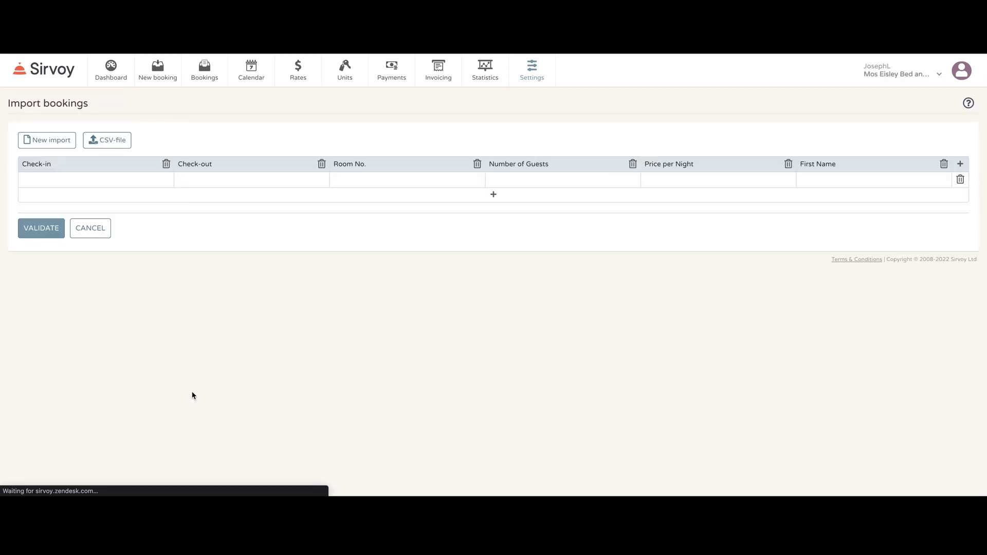
# - Step through the empty row's Check-in, Check-out, Room No., guests, price and first name cells
pyautogui.click(99, 182)
pyautogui.click(198, 185)
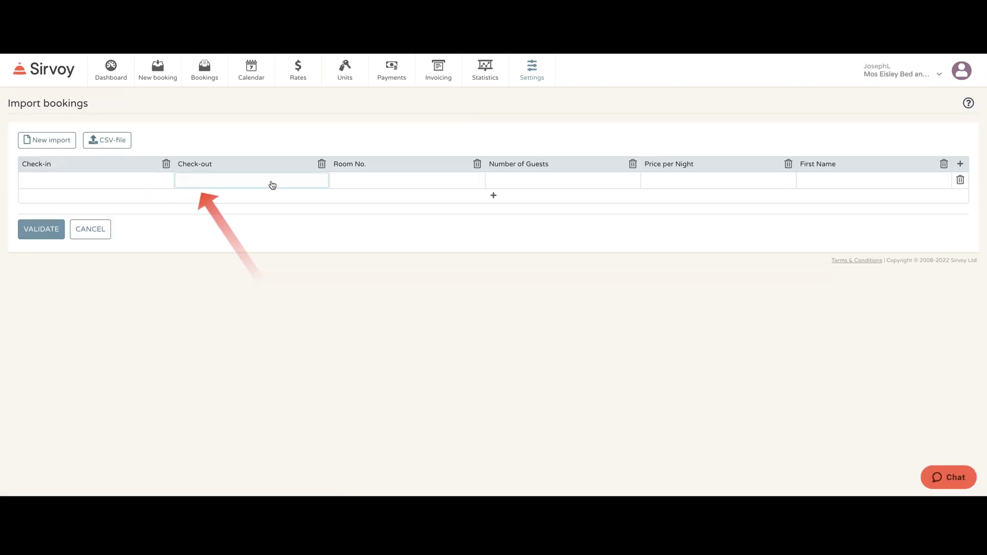
pyautogui.click(354, 181)
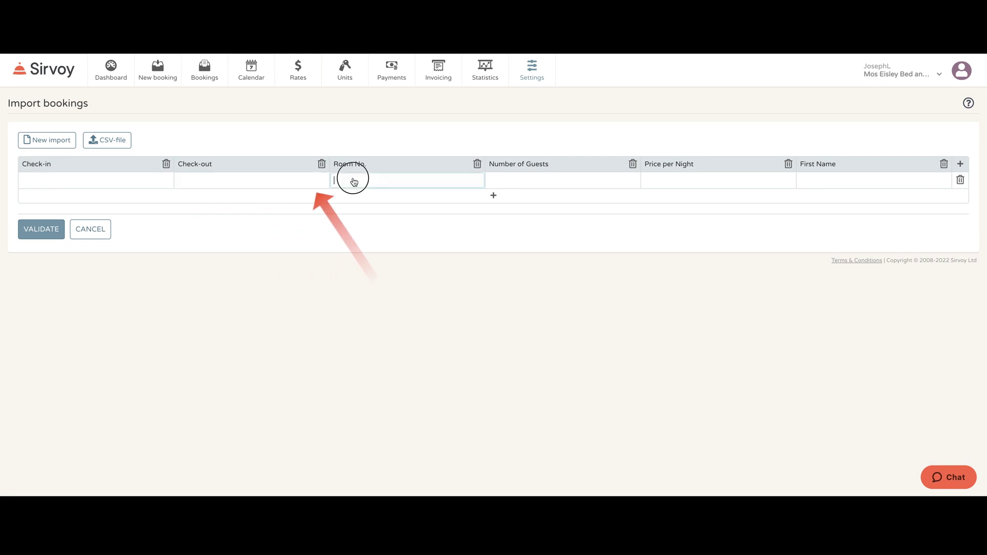
pyautogui.click(506, 181)
pyautogui.click(654, 180)
pyautogui.click(849, 183)
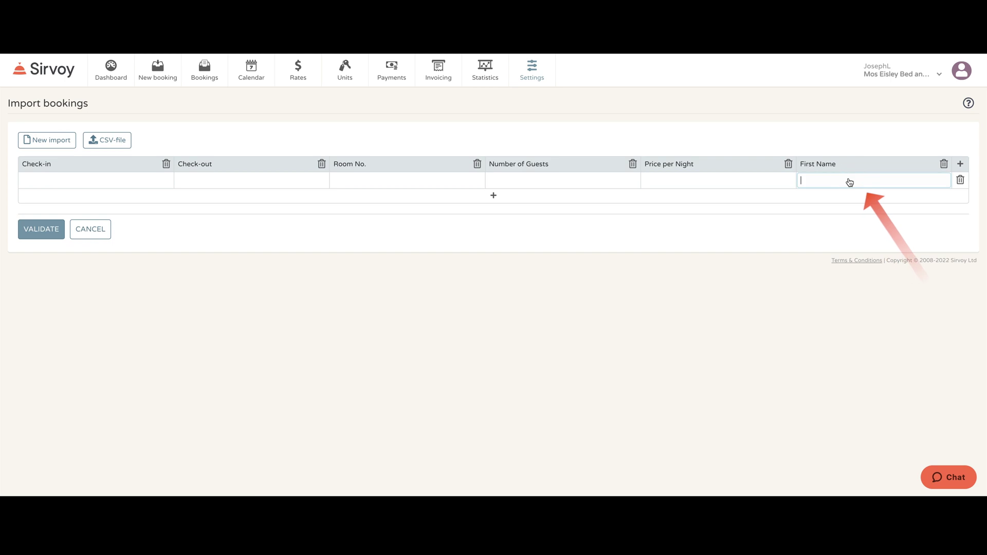
pyautogui.click(63, 180)
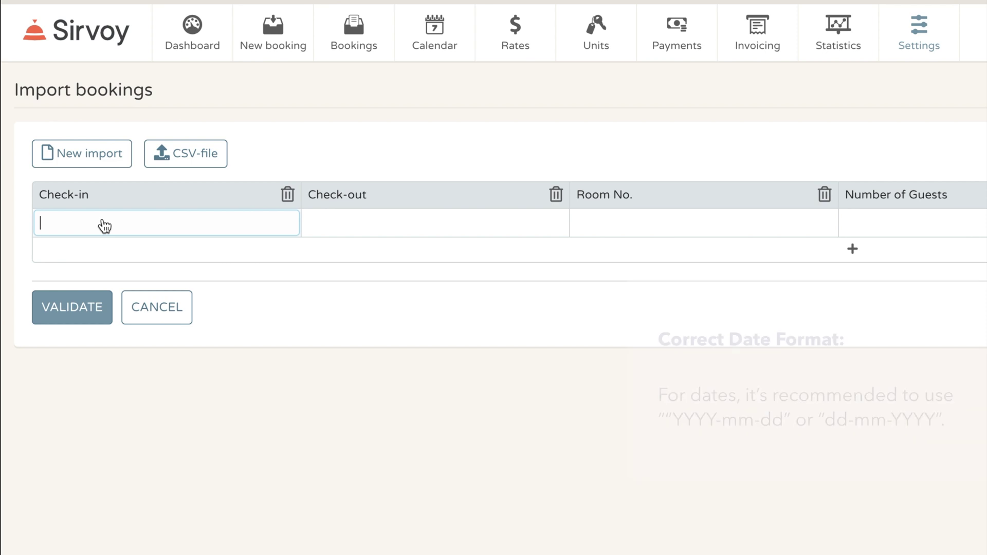
# - Type 2022-06-10 into the first row's Check-in cell
pyautogui.write('2022-')
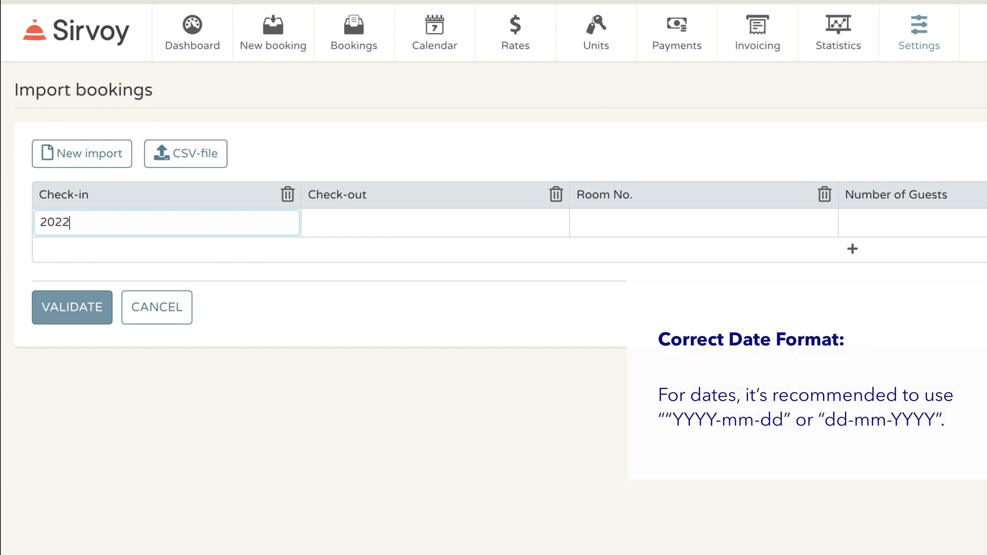
pyautogui.write('06-10')
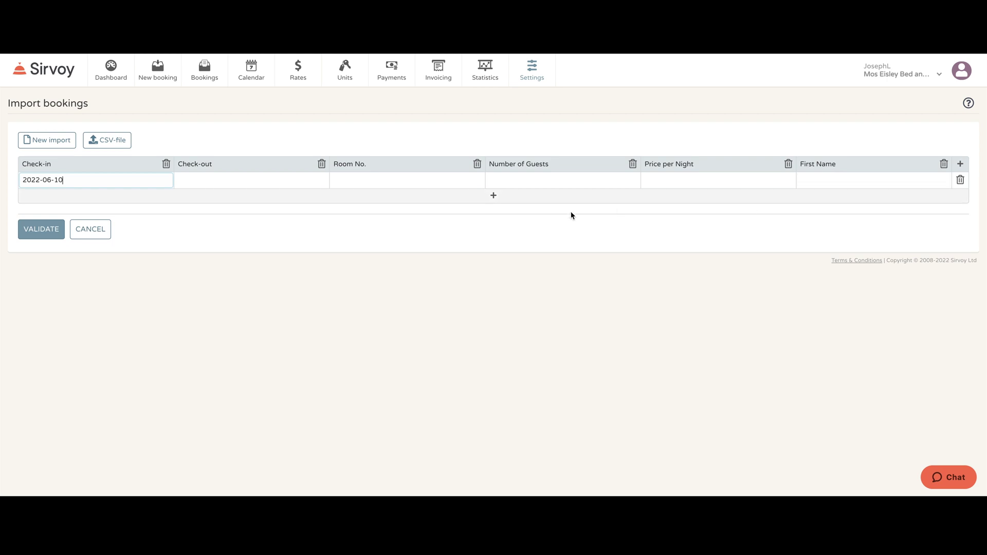
# - Add three extra booking rows, then delete them so only one row remains
pyautogui.click(492, 198)
pyautogui.click(492, 210)
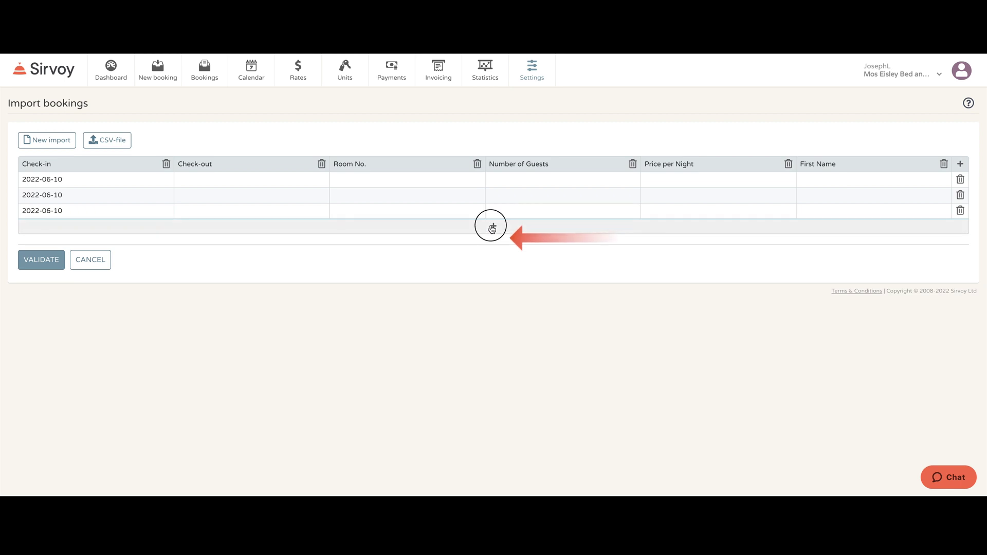
pyautogui.click(492, 226)
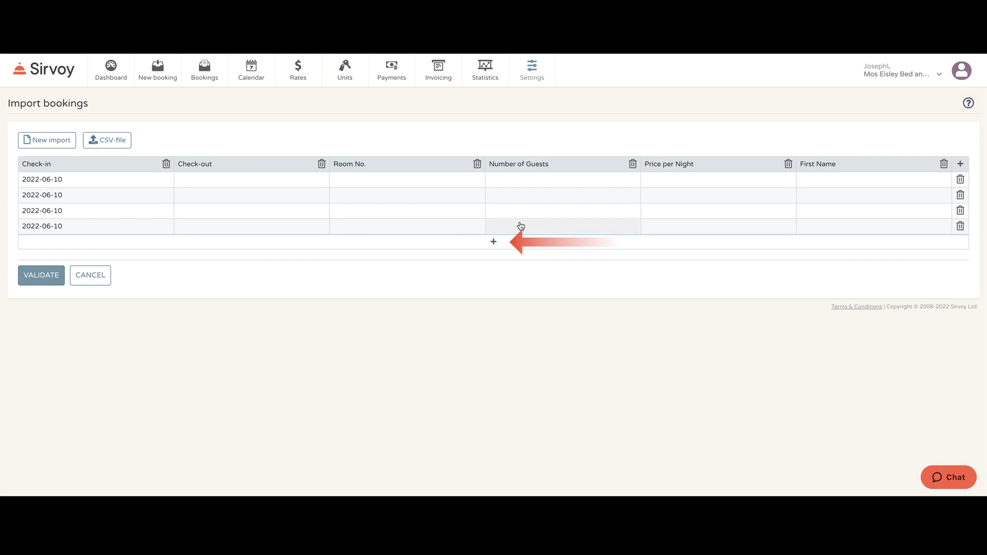
pyautogui.click(959, 226)
pyautogui.click(959, 212)
pyautogui.click(960, 197)
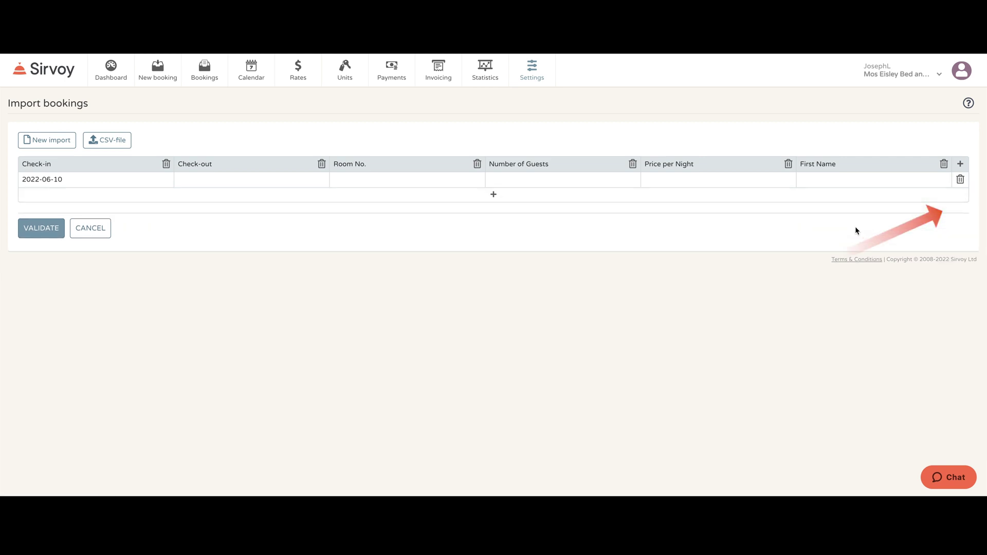
# - Fill in check-out 2022-06-11, room 101, 1 guest, price 10 and the guest's first name
pyautogui.click(216, 181)
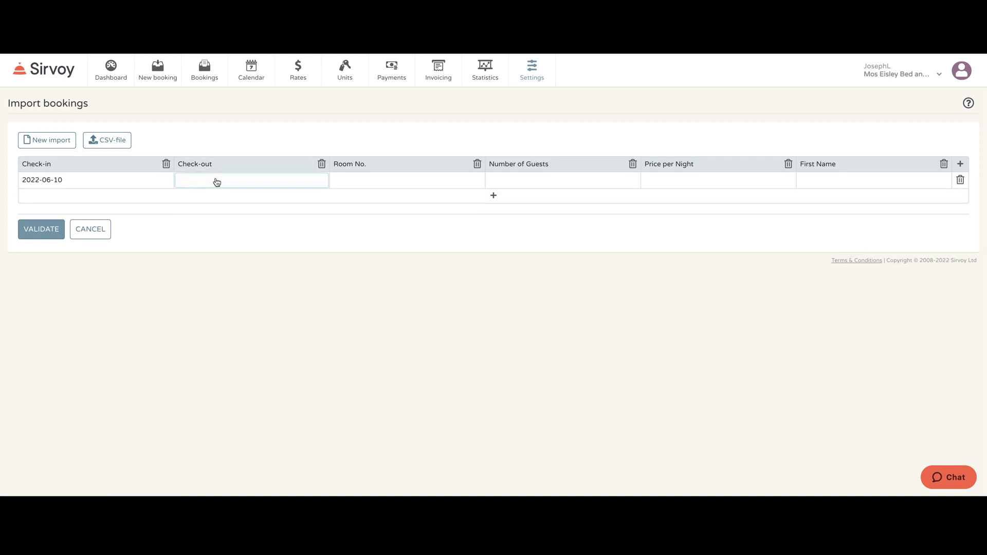
pyautogui.write('2022-06-11')
pyautogui.click(395, 186)
pyautogui.write('101')
pyautogui.press('Tab')
pyautogui.write('1')
pyautogui.click(686, 183)
pyautogui.write('10')
pyautogui.press('Tab')
pyautogui.write('Smith')
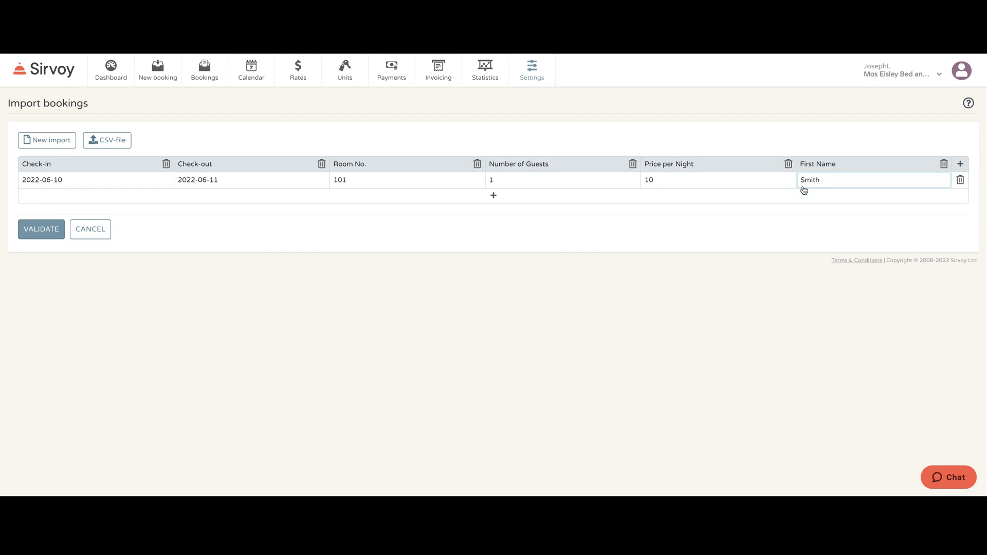
# - Validate the booking row and review the ready-for-import message
pyautogui.click(751, 238)
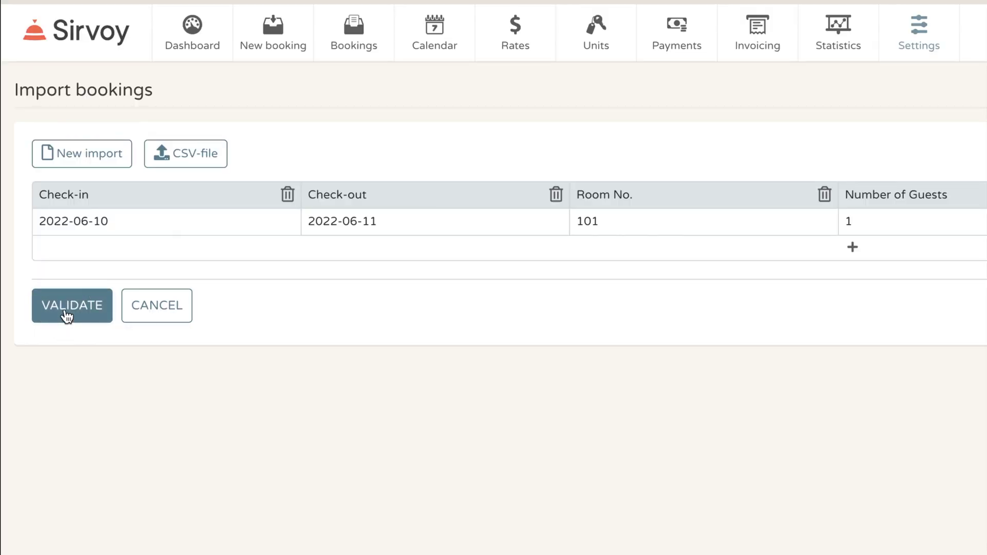
pyautogui.click(67, 309)
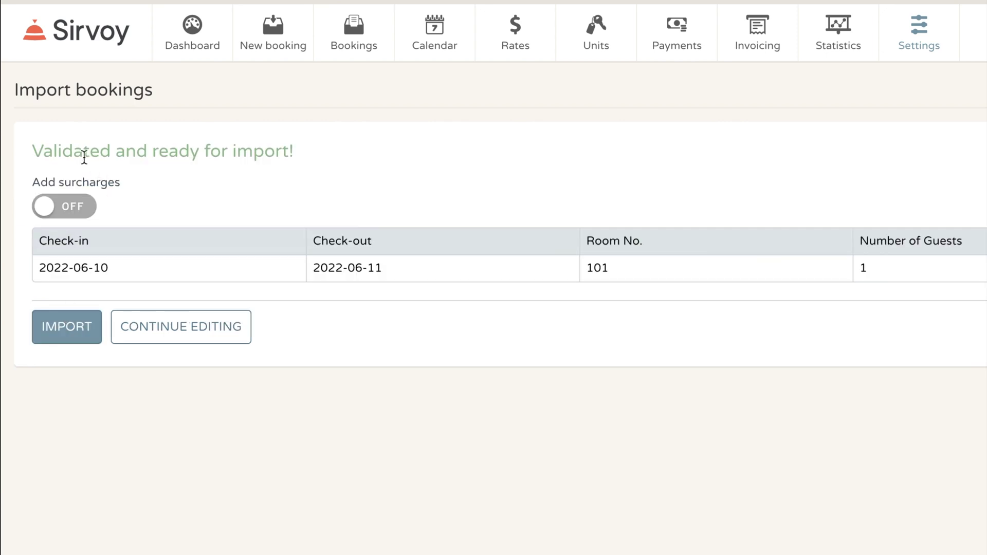
pyautogui.click(35, 153)
pyautogui.moveTo(34, 152); pyautogui.dragTo(300, 155)
pyautogui.click(360, 149)
# - Return to editing to recheck the dates, validate again, and import the booking
pyautogui.click(214, 333)
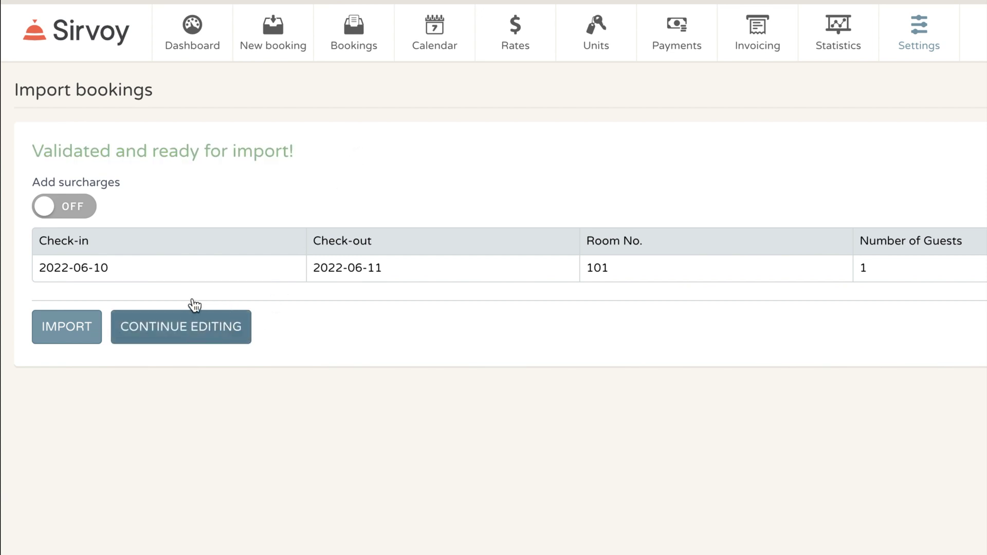
pyautogui.click(175, 232)
pyautogui.click(349, 222)
pyautogui.click(75, 308)
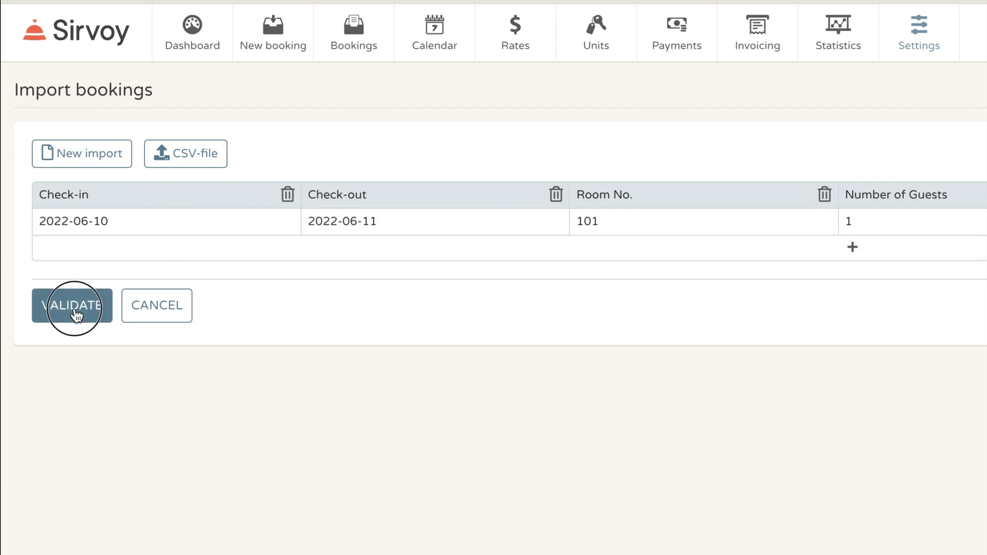
pyautogui.click(74, 312)
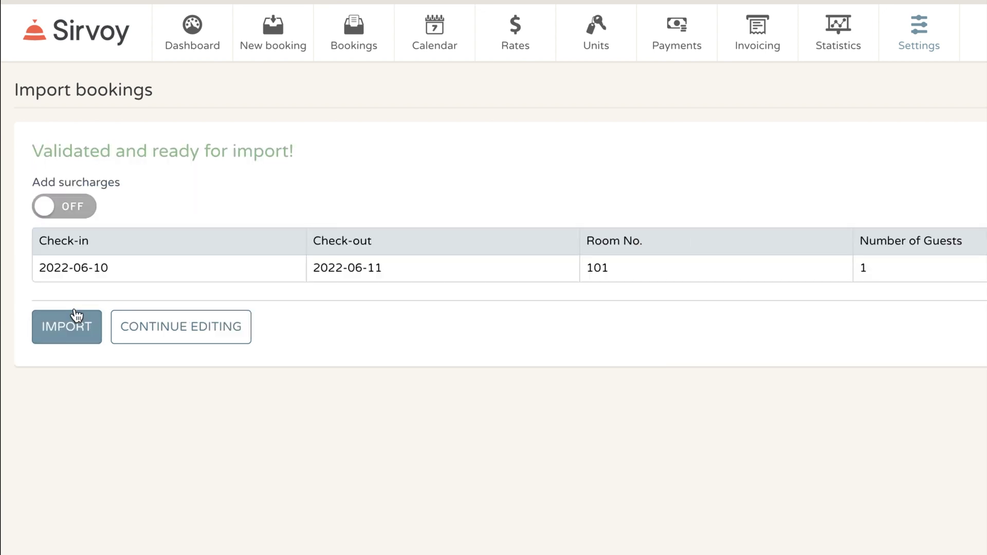
pyautogui.click(77, 340)
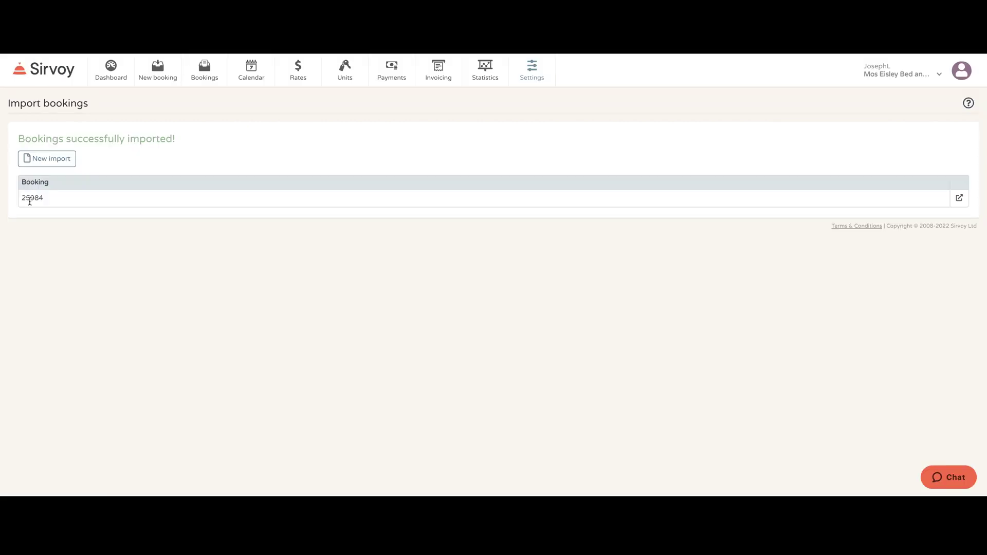
# - Select the new booking's number on the import confirmation
pyautogui.doubleClick(50, 255)
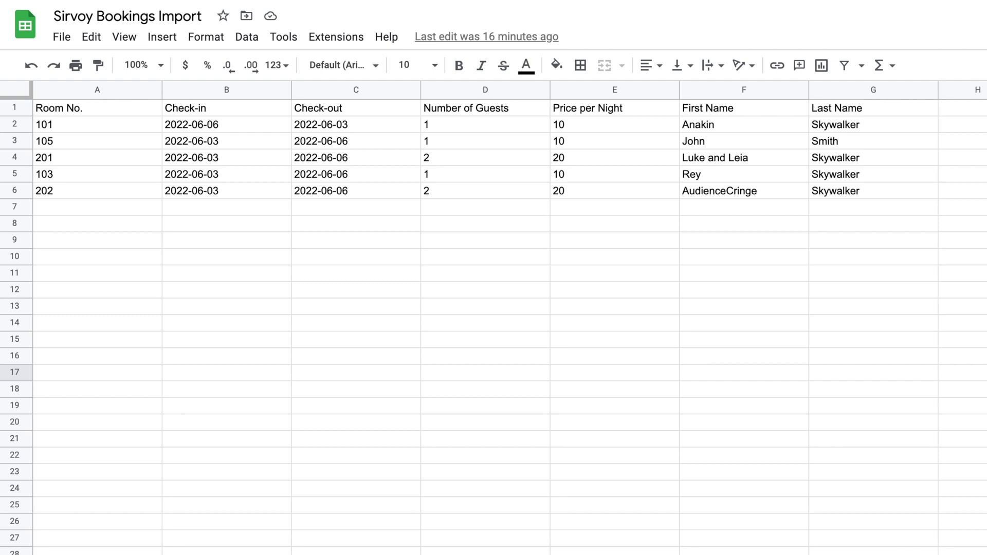
pyautogui.click(77, 110)
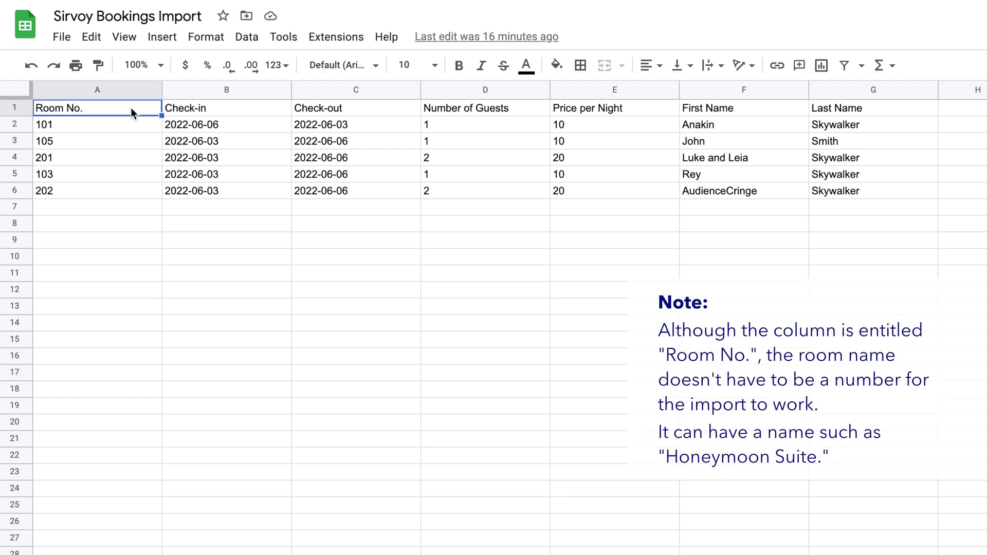
pyautogui.click(211, 107)
pyautogui.click(335, 110)
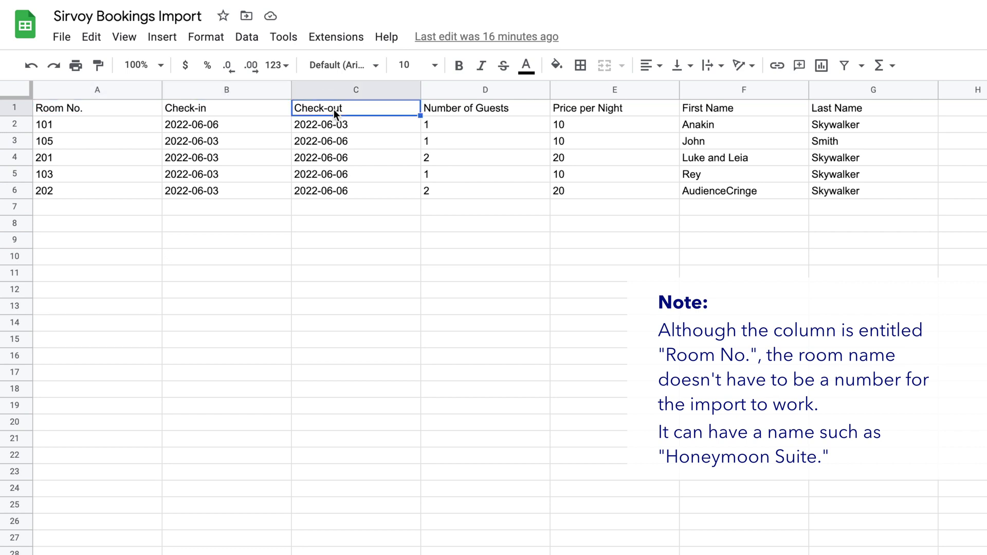
pyautogui.click(465, 109)
pyautogui.click(629, 110)
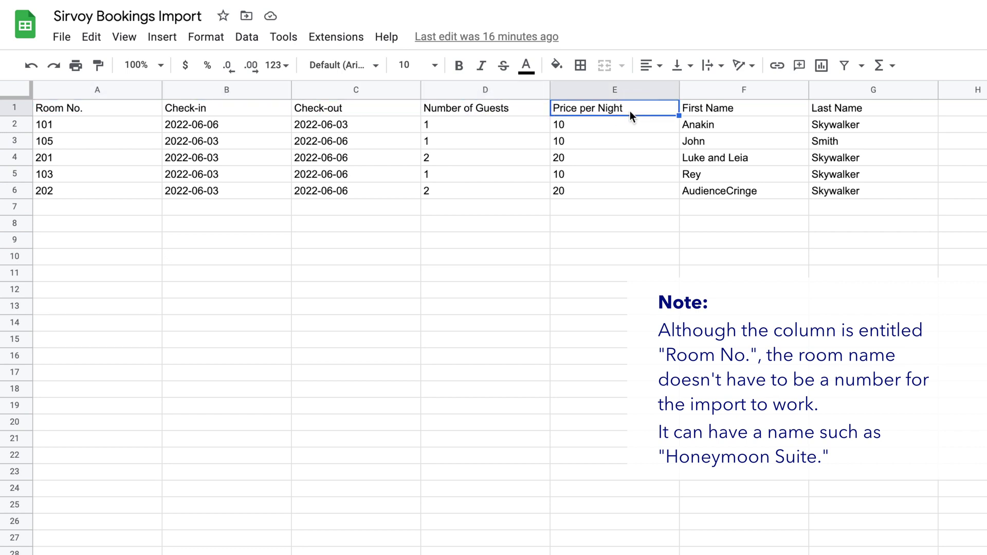
pyautogui.click(733, 109)
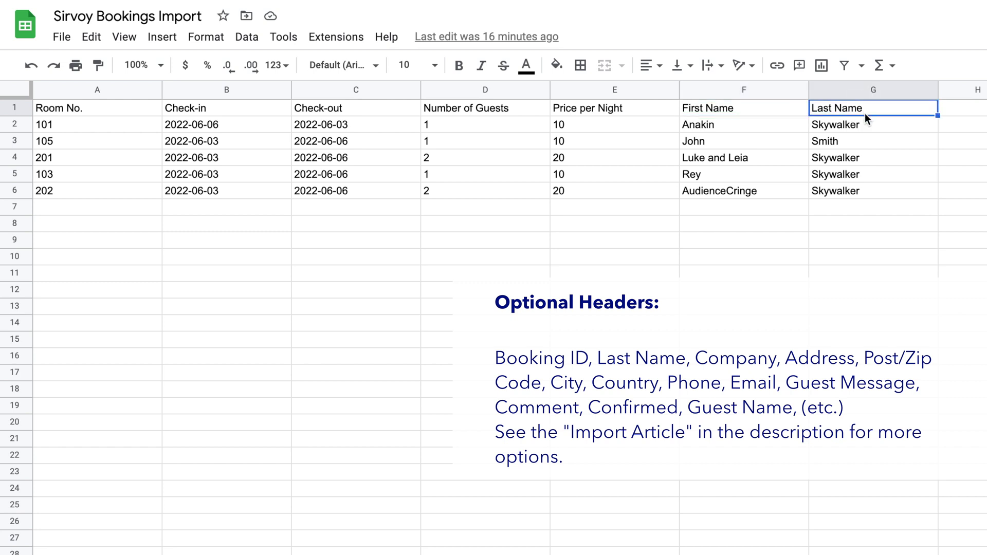
pyautogui.hotkey('shift', 'space')
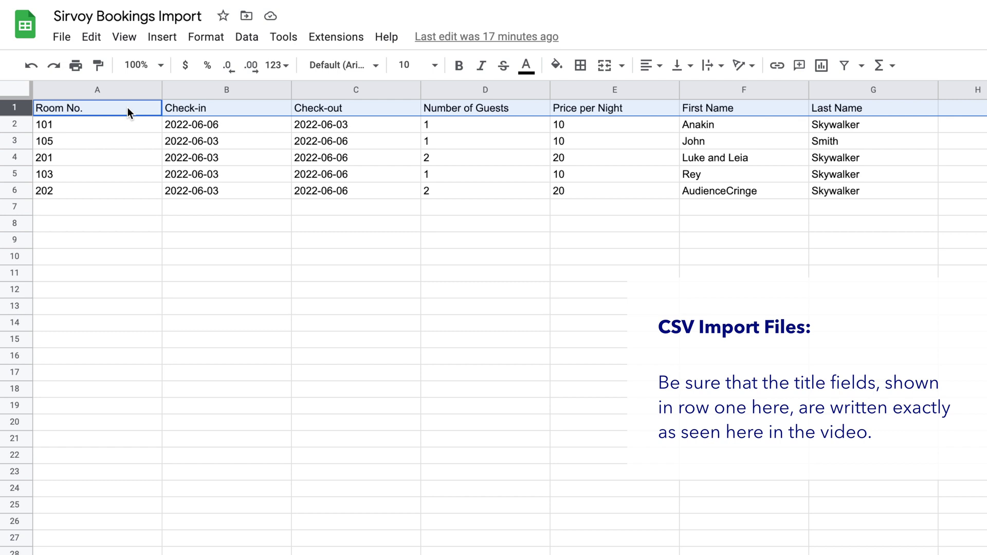
pyautogui.click(136, 170)
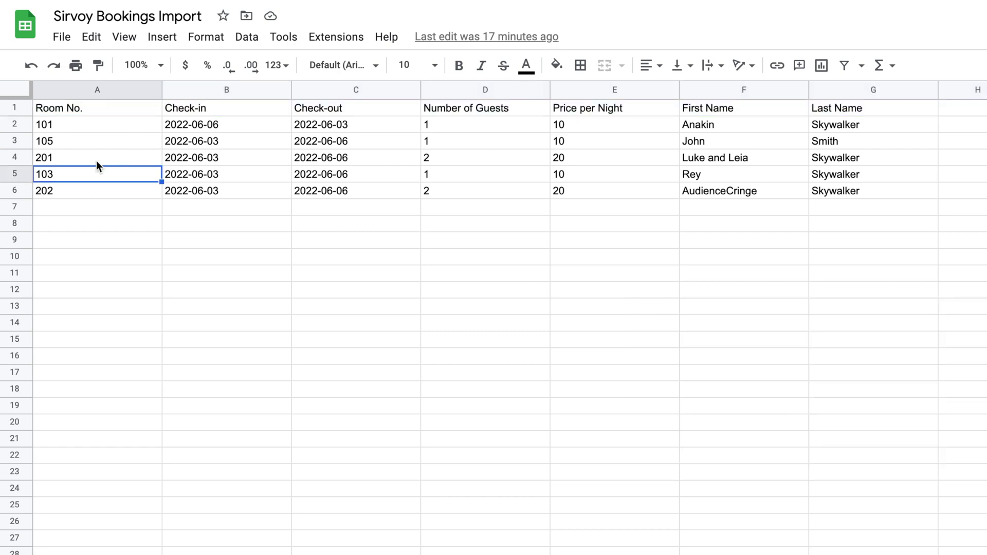
pyautogui.click(10, 125)
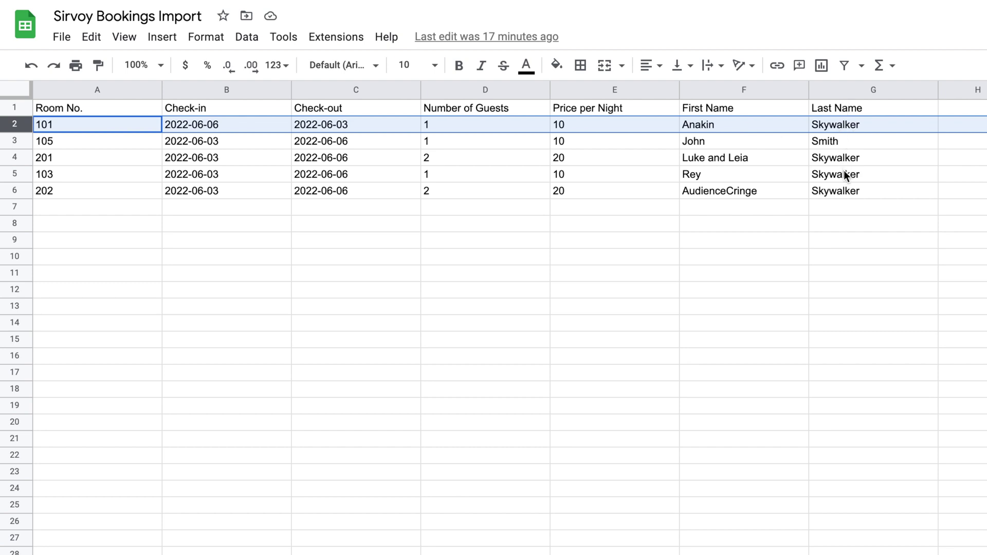
pyautogui.click(741, 239)
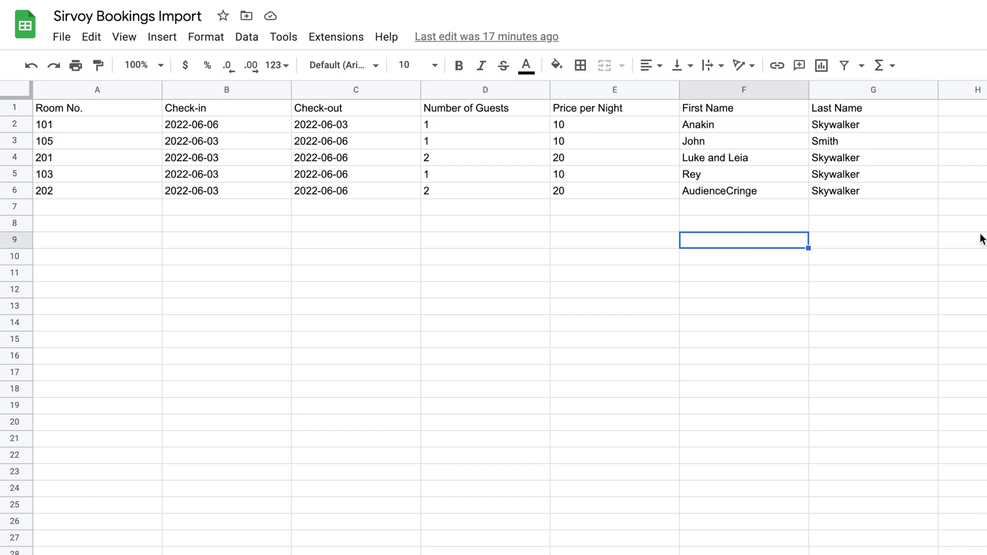
pyautogui.click(983, 227)
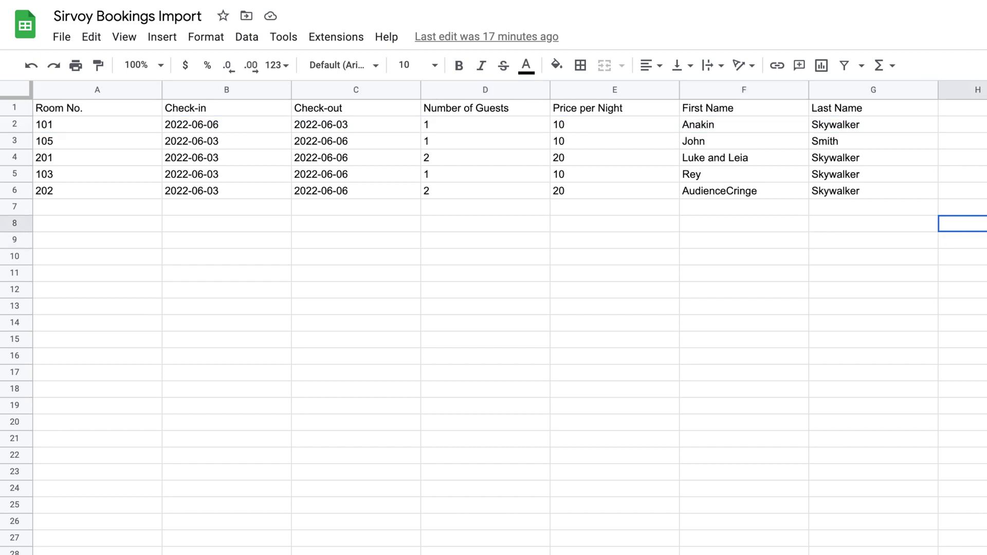
pyautogui.click(986, 256)
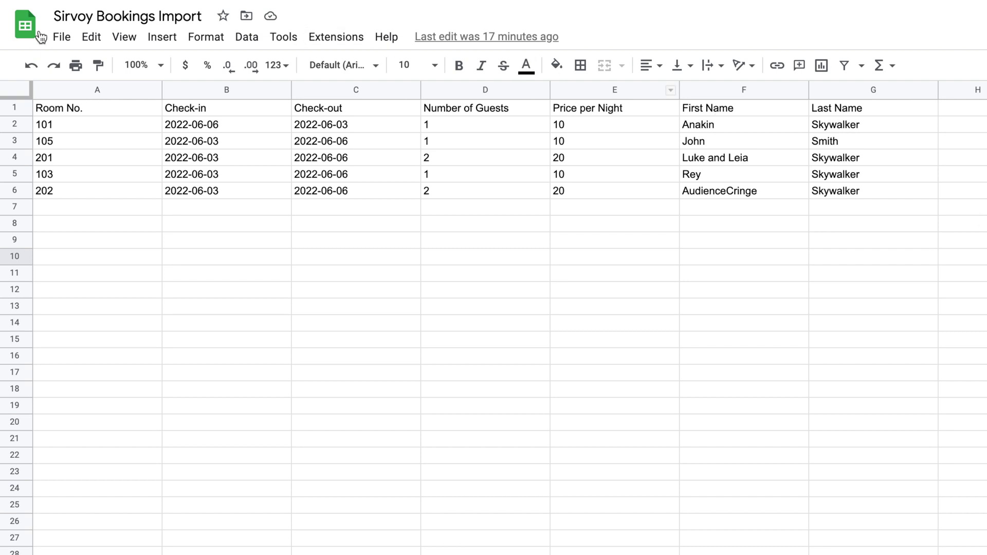
# - Download the bookings sheet as Comma Separated Values (.csv) via File > Download
pyautogui.click(59, 43)
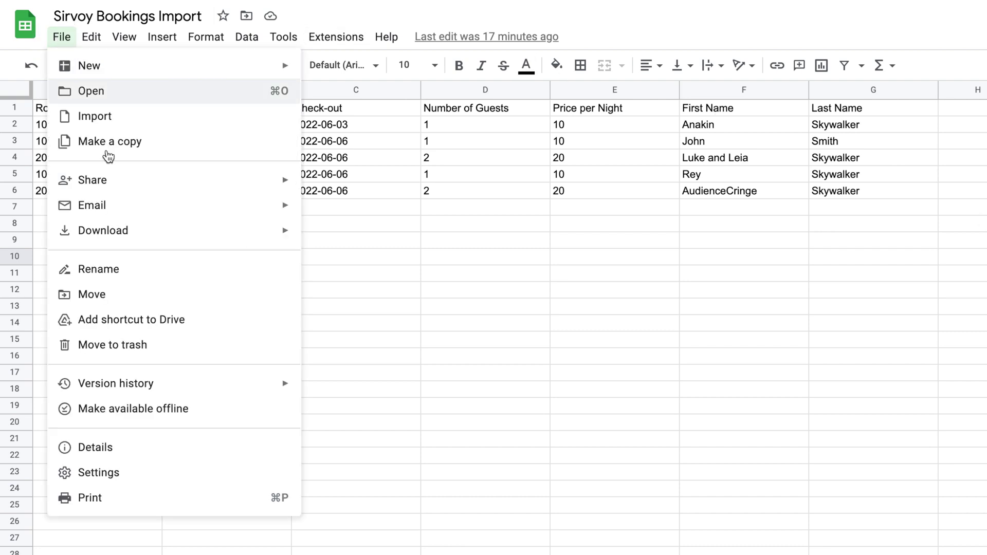
pyautogui.moveTo(157, 234)
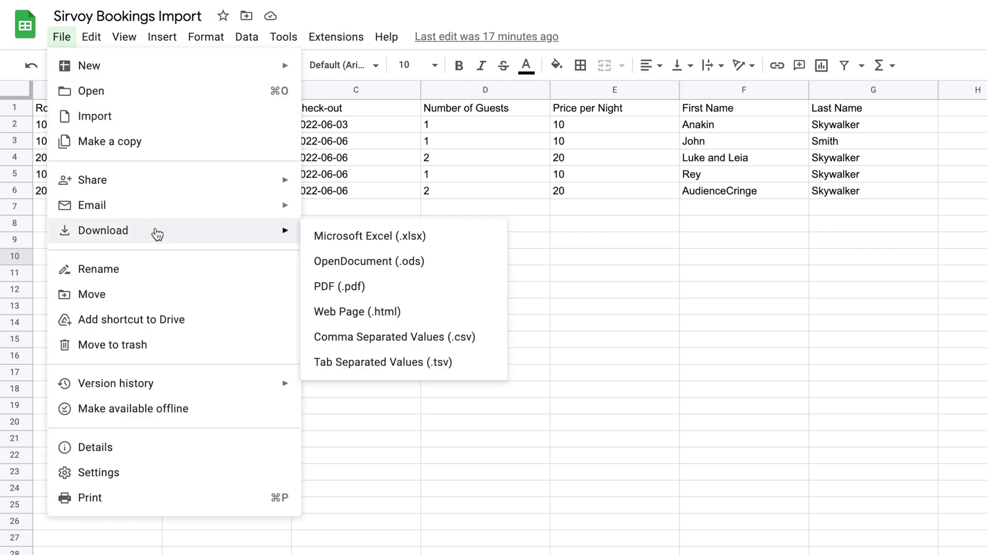
pyautogui.click(379, 344)
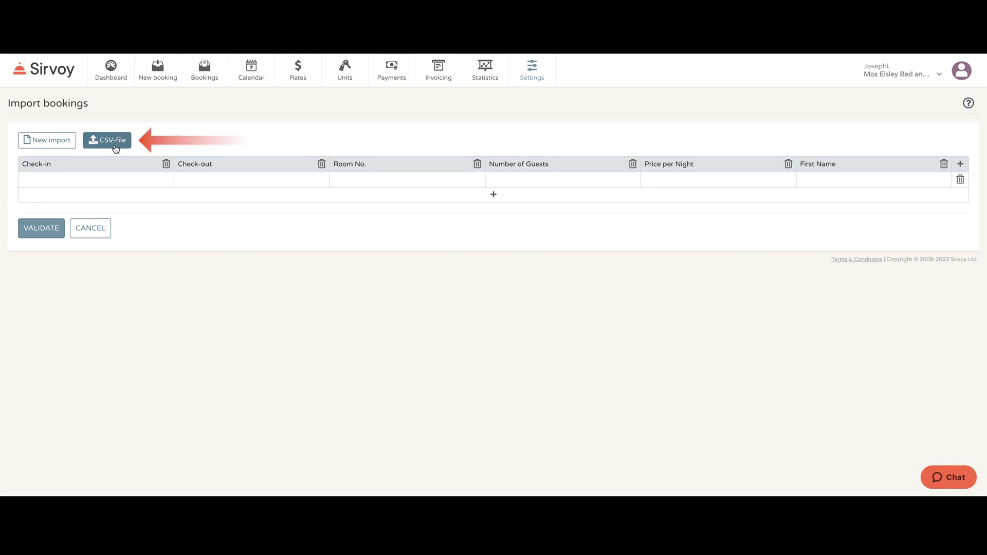
# - Upload the downloaded bookings CSV file into the Sirvoy import table
pyautogui.click(115, 149)
pyautogui.press('Return')
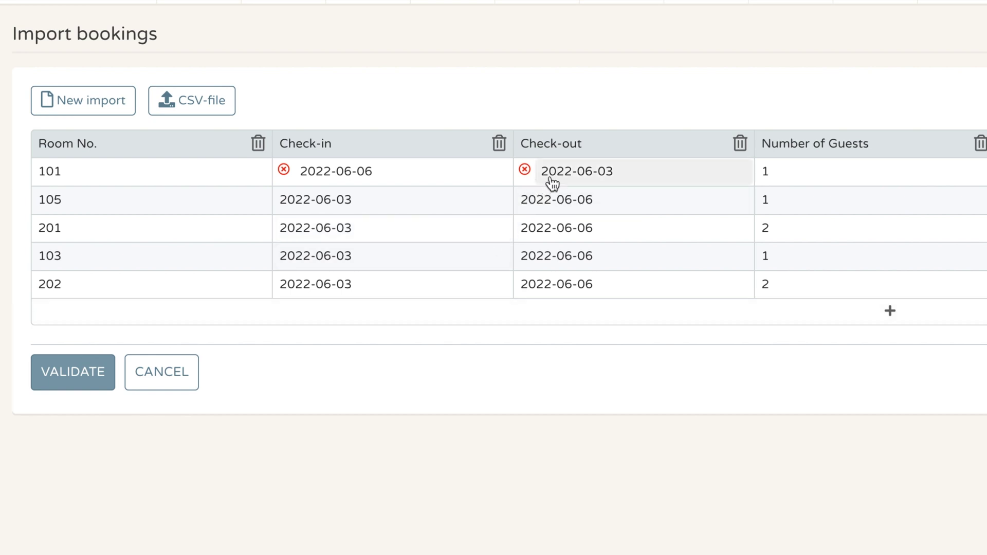
# - Change room 101's check-in to 2022-06-03 and its check-out to 2022-06-06
pyautogui.click(341, 173)
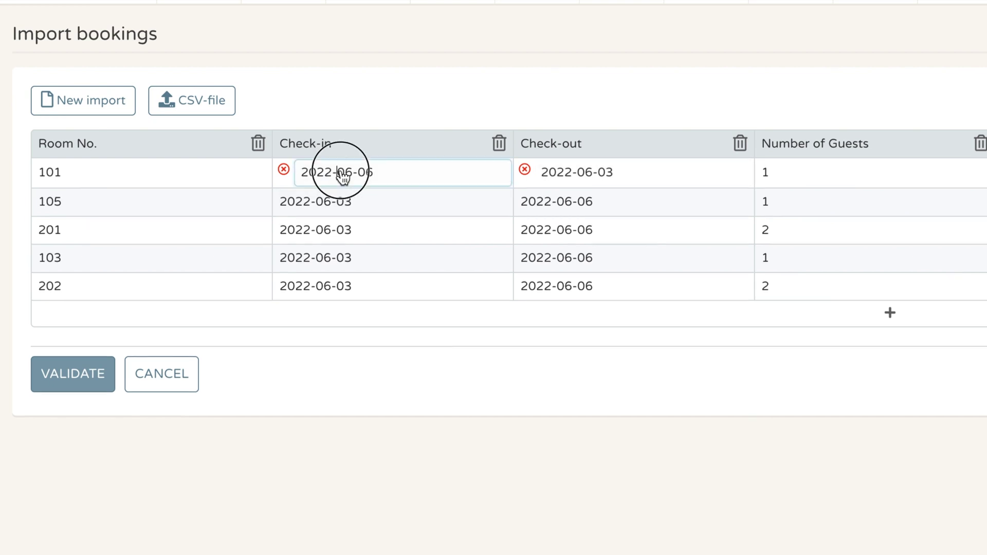
pyautogui.press('BackSpace')
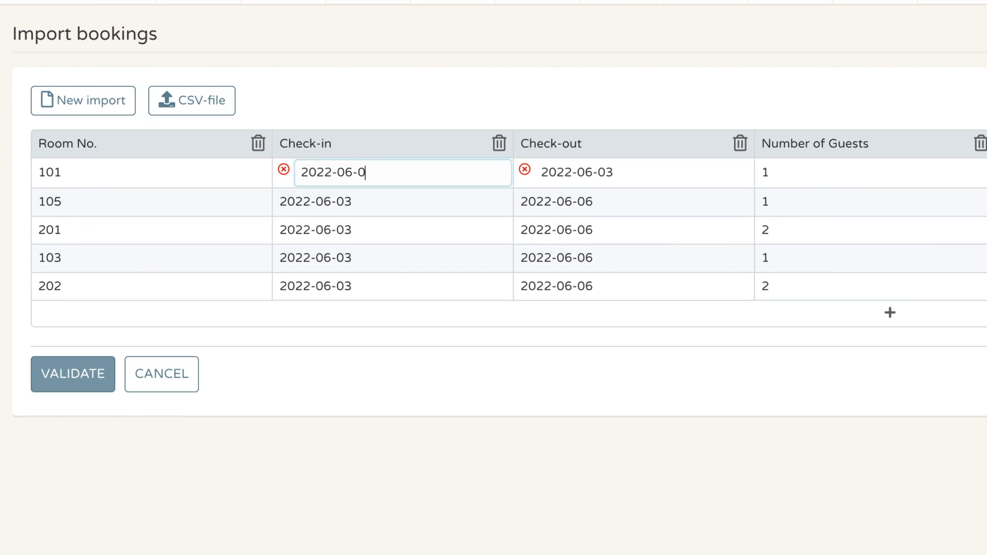
pyautogui.write('3')
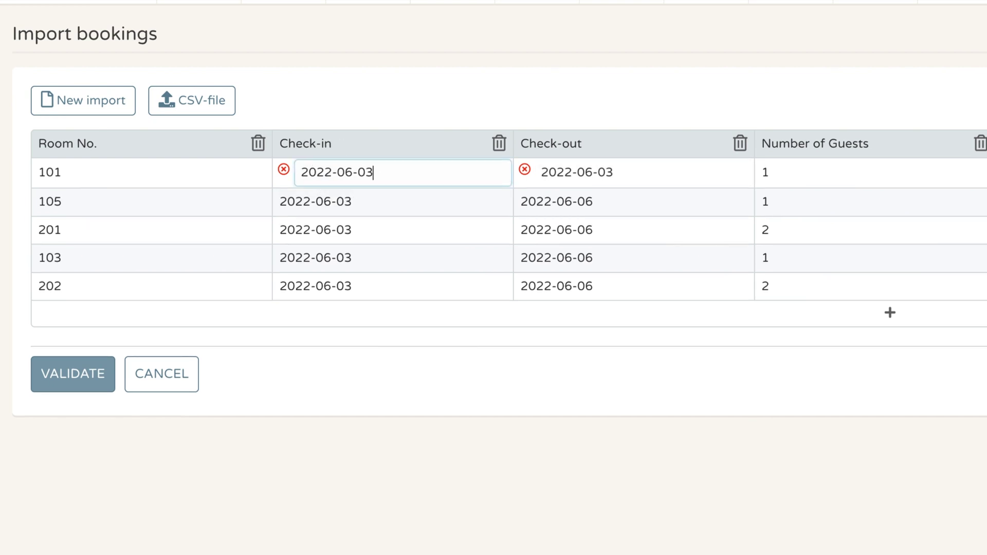
pyautogui.click(653, 171)
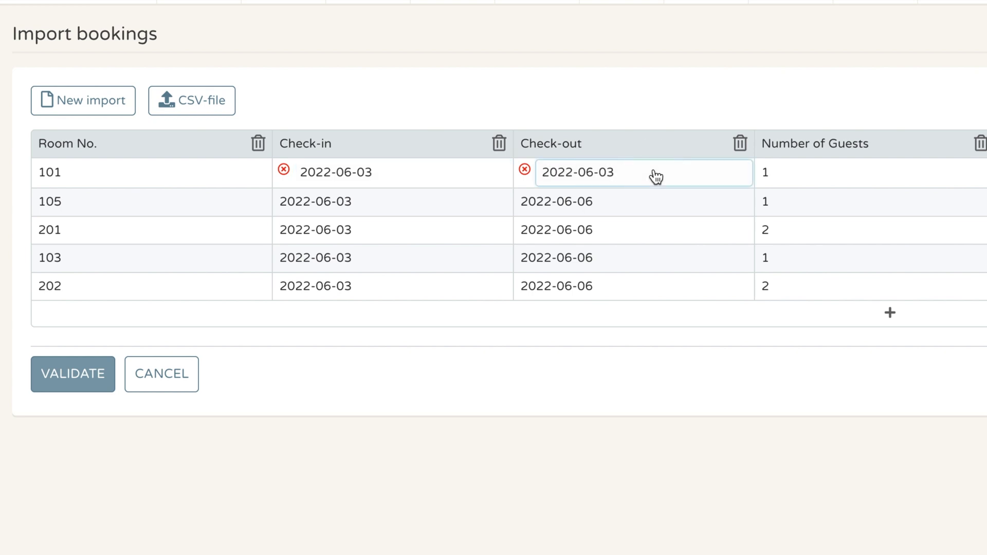
pyautogui.press('BackSpace')
pyautogui.write('6')
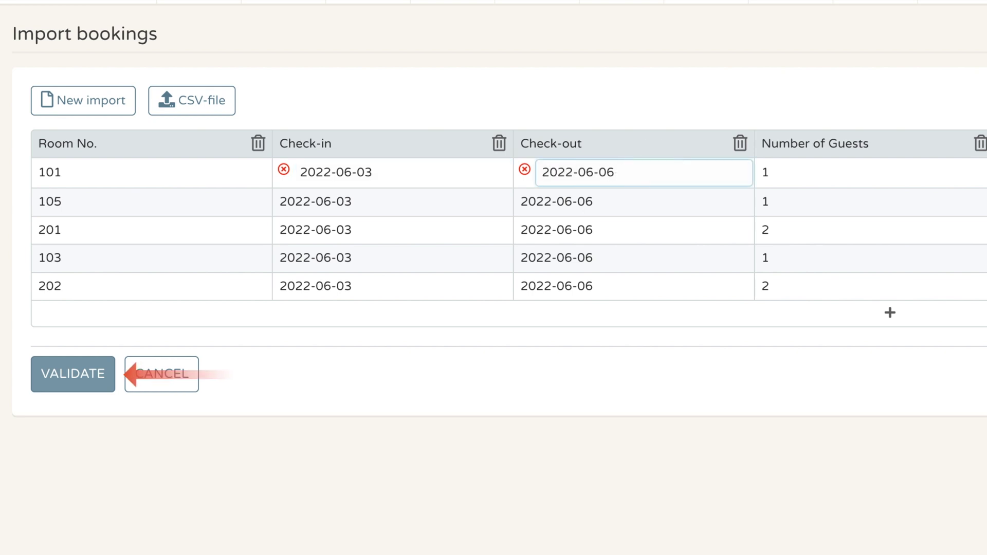
pyautogui.click(308, 386)
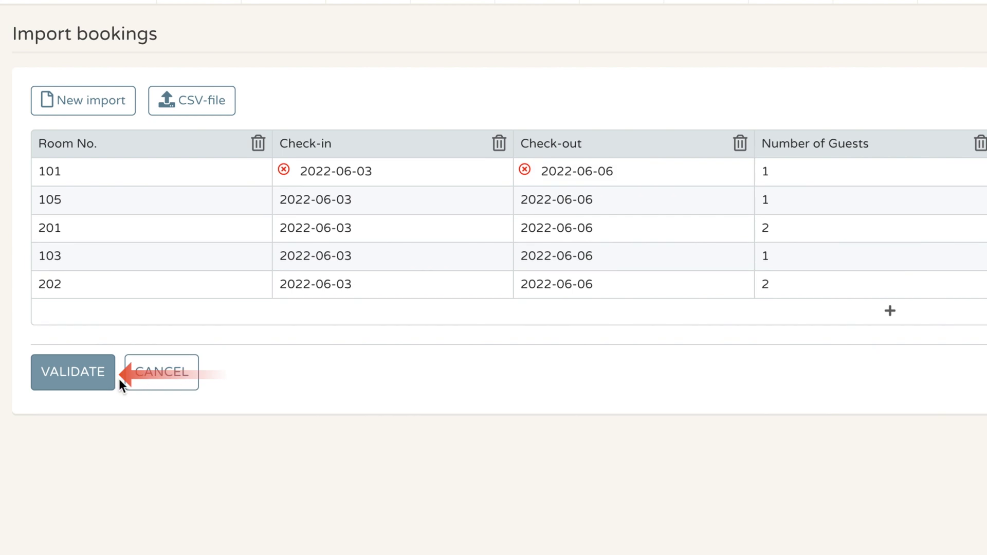
# - Validate the five bookings, switch Add surcharges on, and view payments and invoicing settings
pyautogui.click(78, 378)
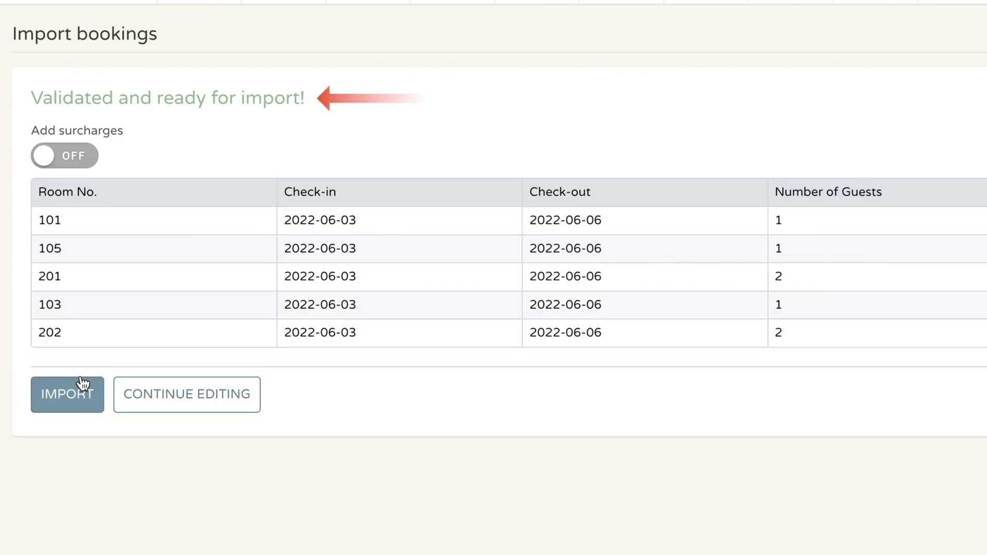
pyautogui.click(79, 165)
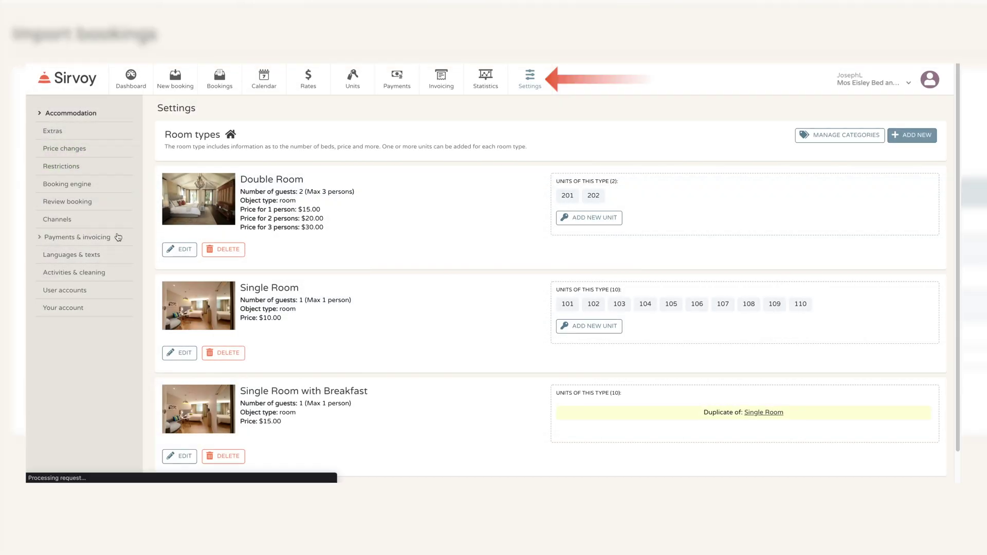
pyautogui.click(98, 238)
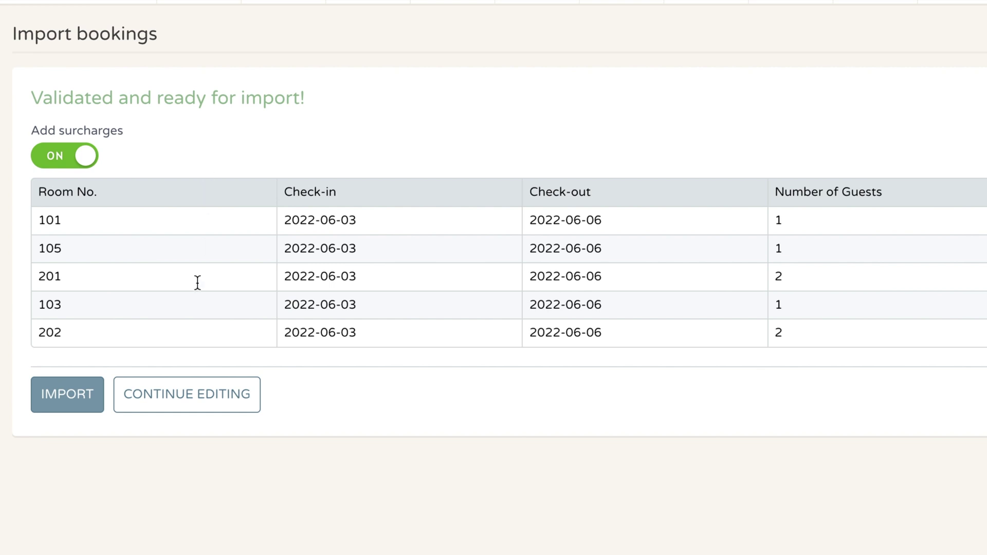
# - Import the five validated CSV bookings
pyautogui.click(84, 399)
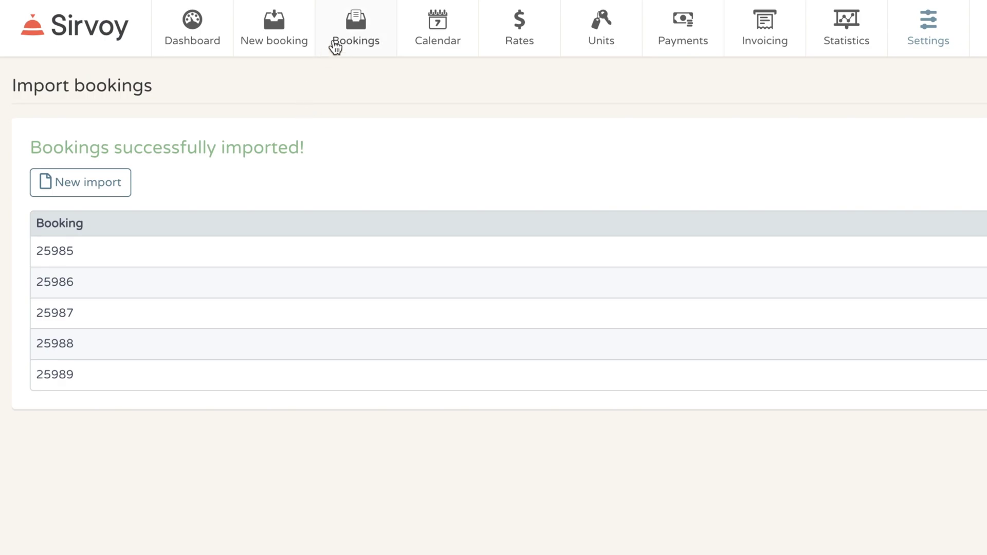
# - Show the Unconfirmed bookings list under Bookings, now listing six bookings including the five imported
pyautogui.click(335, 46)
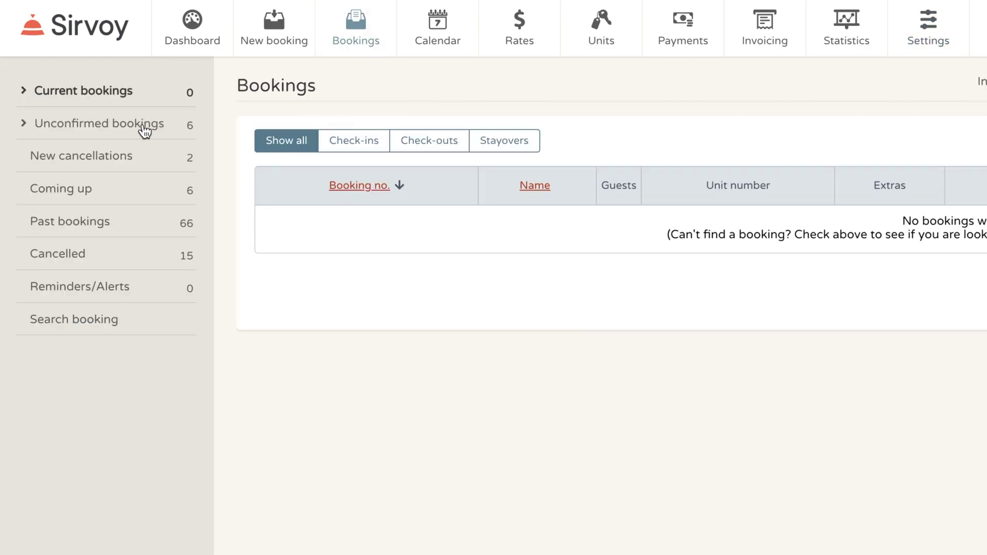
pyautogui.click(145, 132)
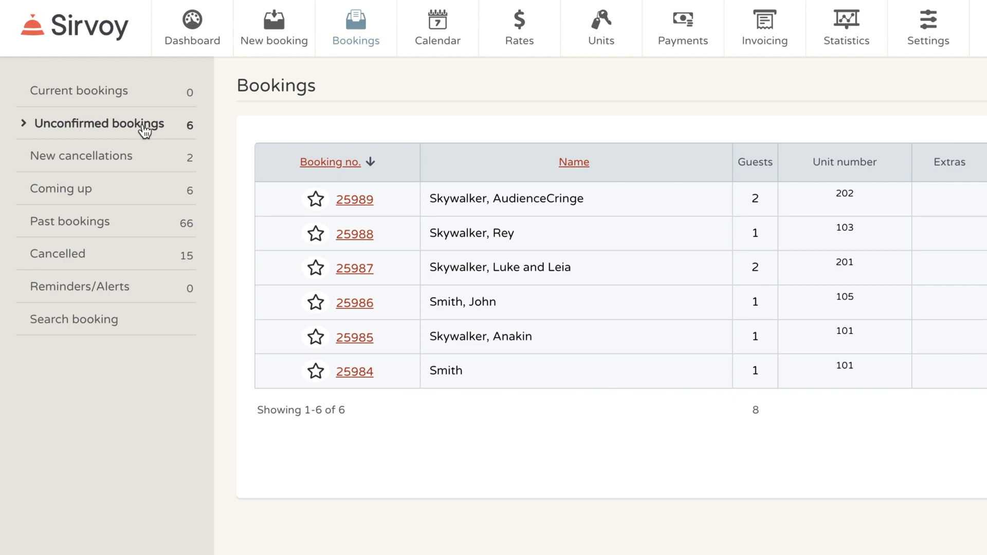